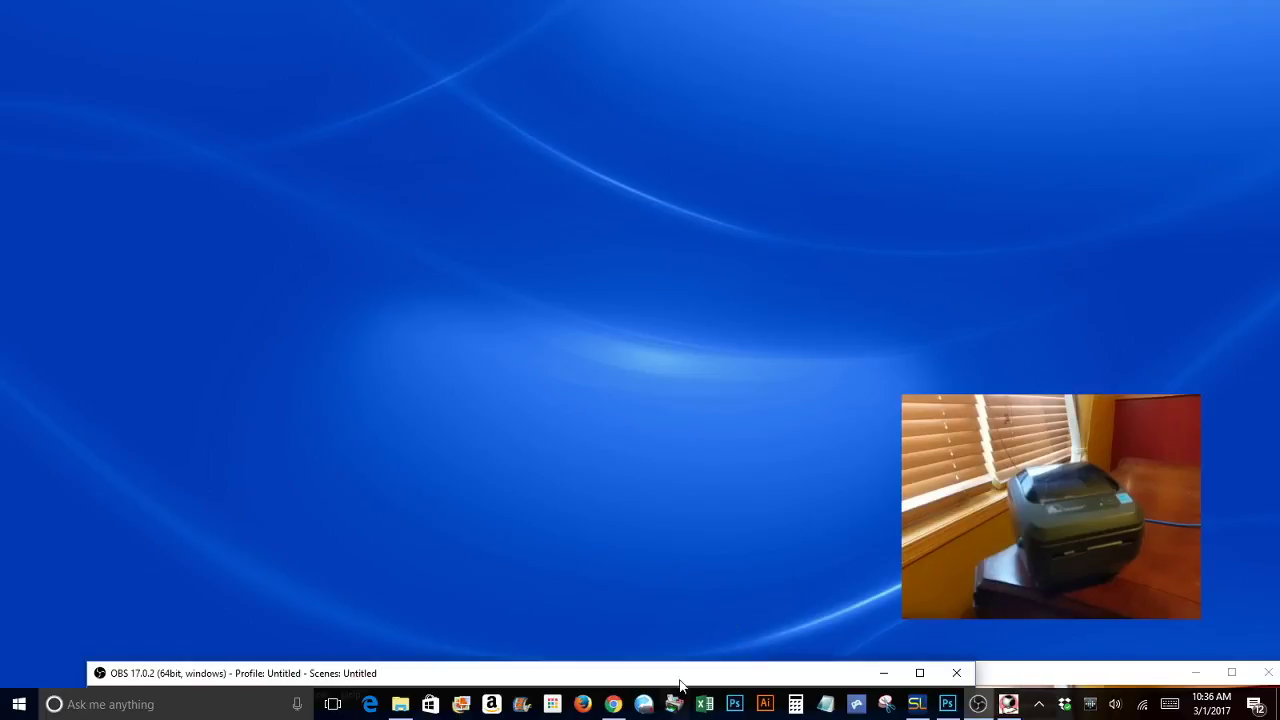
Bring up ScanLister's Print Labels window and select the Shipment ID field
{"action": "left_click", "coordinate": [920, 708]}
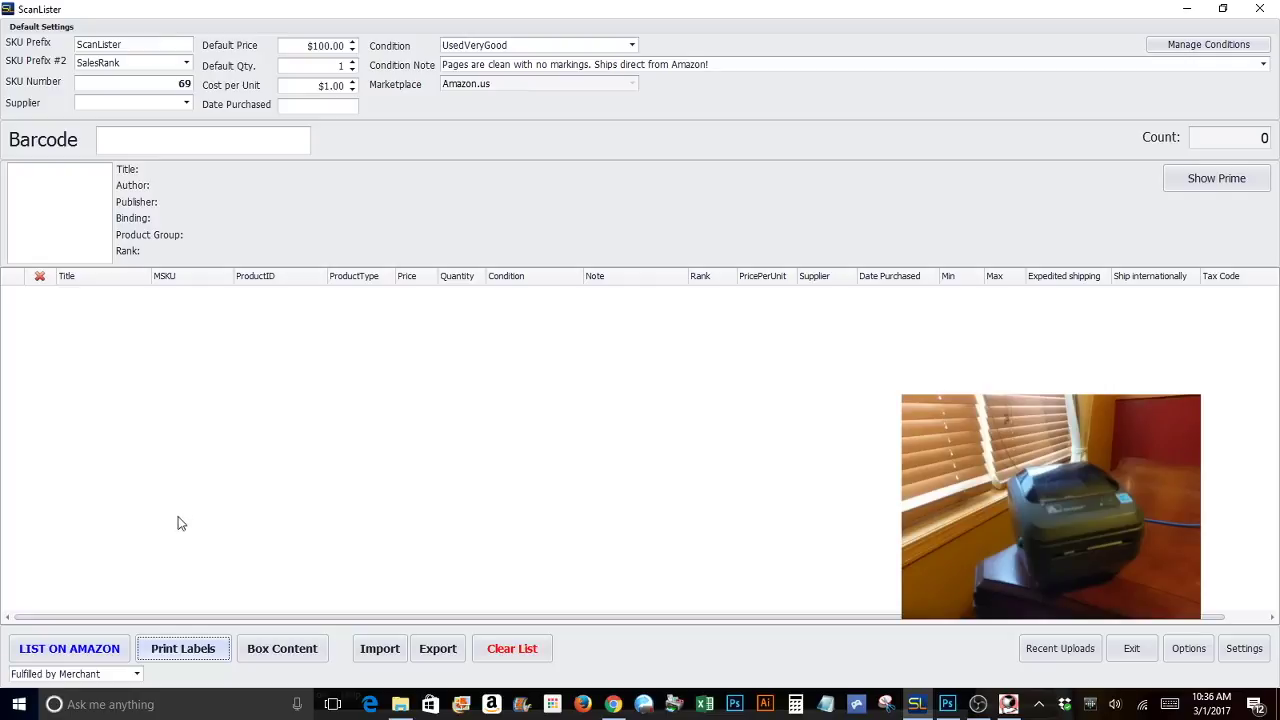
{"action": "left_click", "coordinate": [185, 650]}
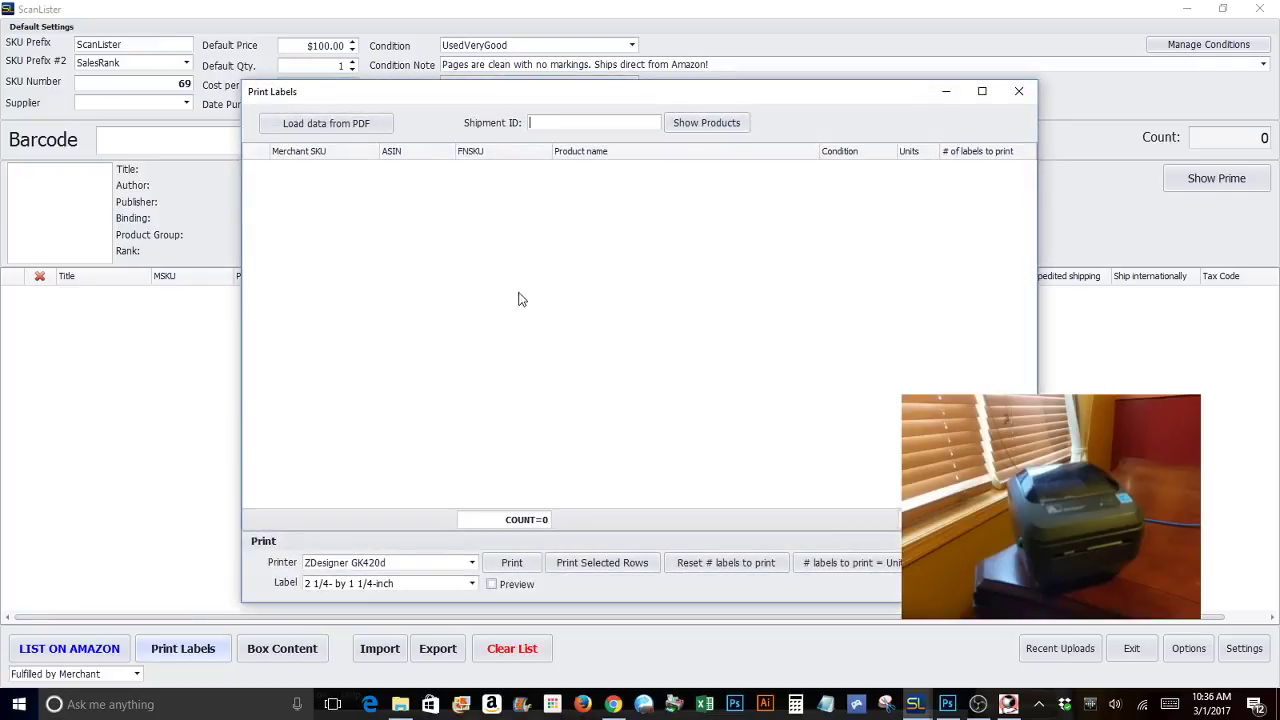
{"action": "left_click", "coordinate": [577, 122]}
Copy the shipment ID from Seller Central's Shipping Queue and return to Print Labels
{"action": "left_click", "coordinate": [614, 705]}
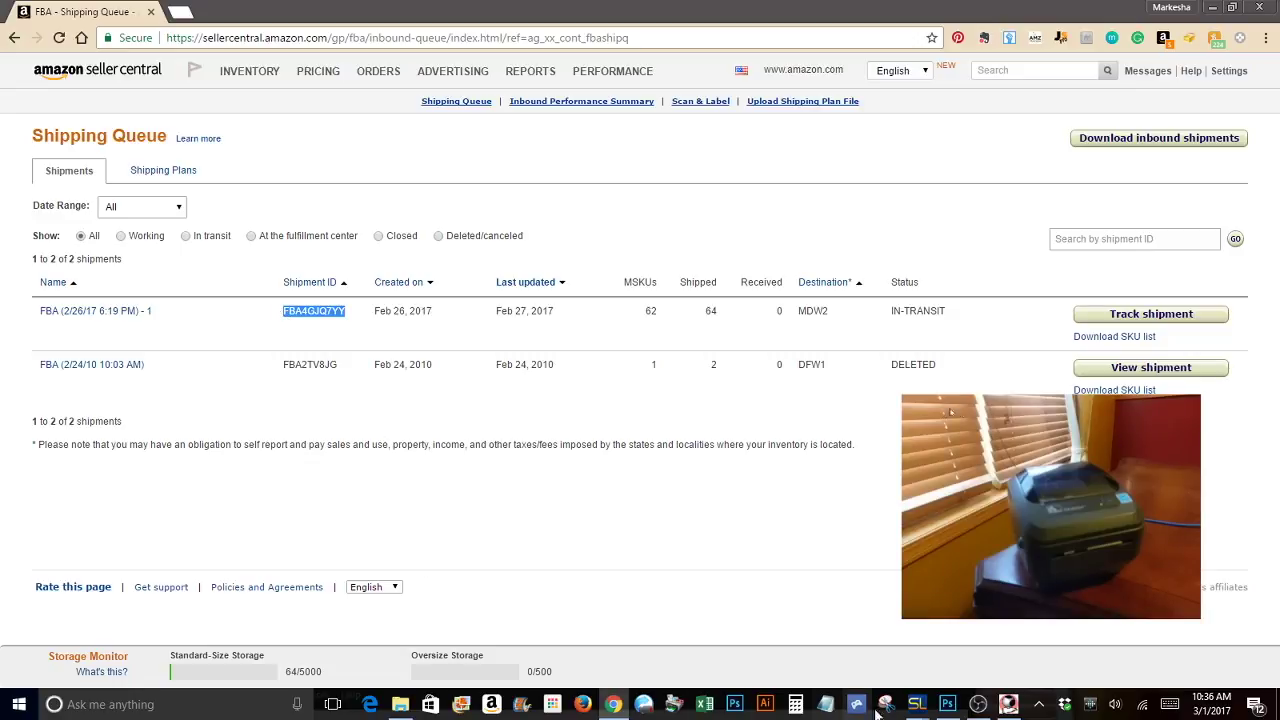
{"action": "mouse_move", "coordinate": [915, 700]}
{"action": "left_click", "coordinate": [949, 675]}
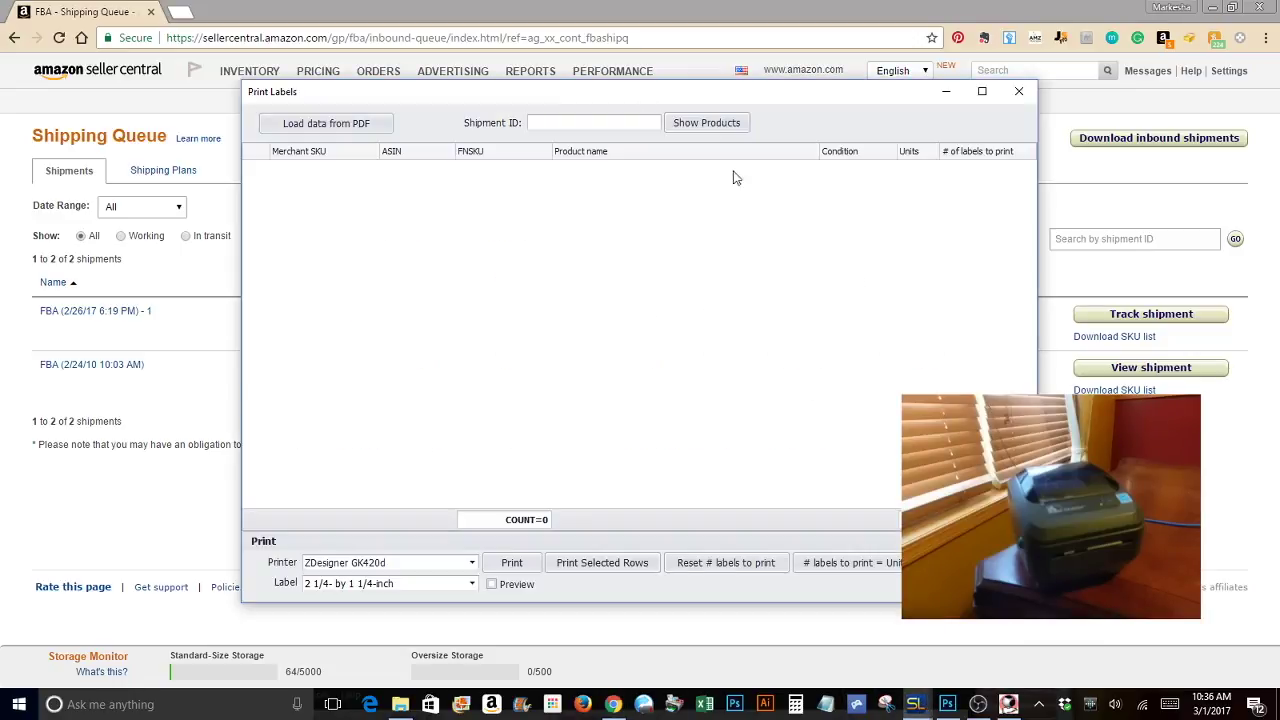
Paste the shipment ID, load its 62 products, and set each product's label count to its units
{"action": "type", "text": "FBA4GJQ7YY"}
{"action": "left_click", "coordinate": [674, 124]}
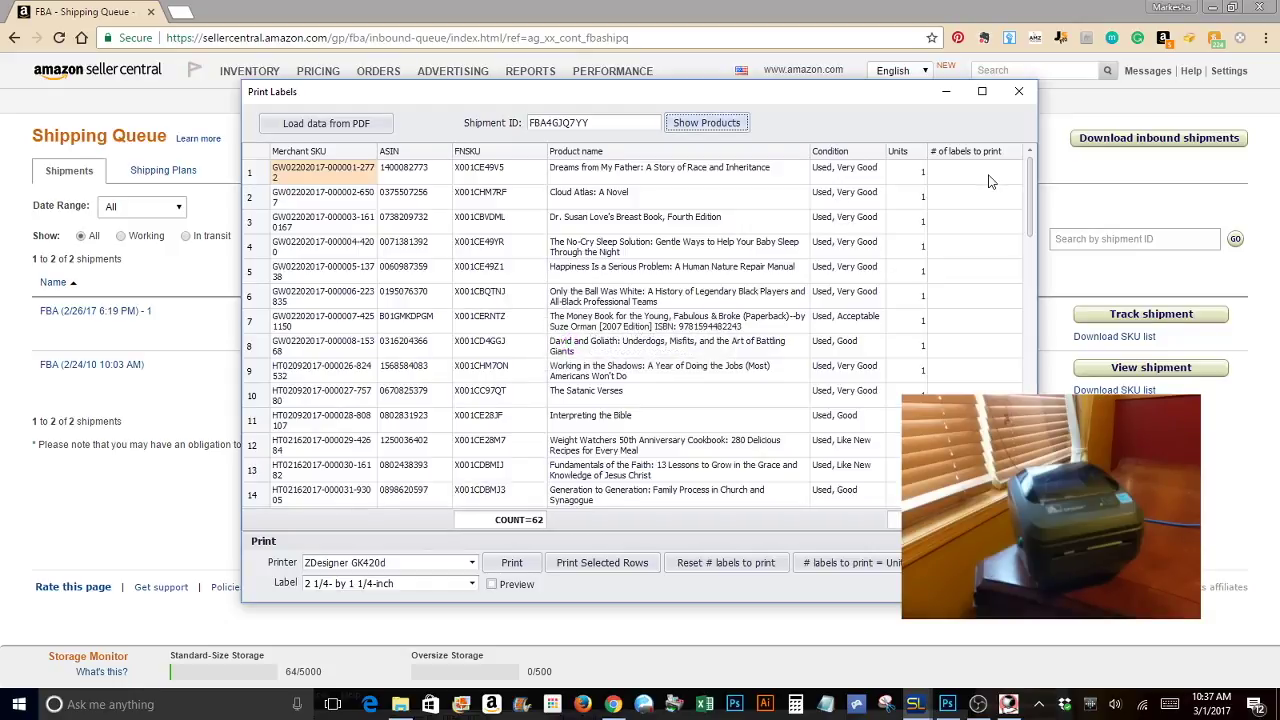
{"action": "left_click", "coordinate": [862, 577]}
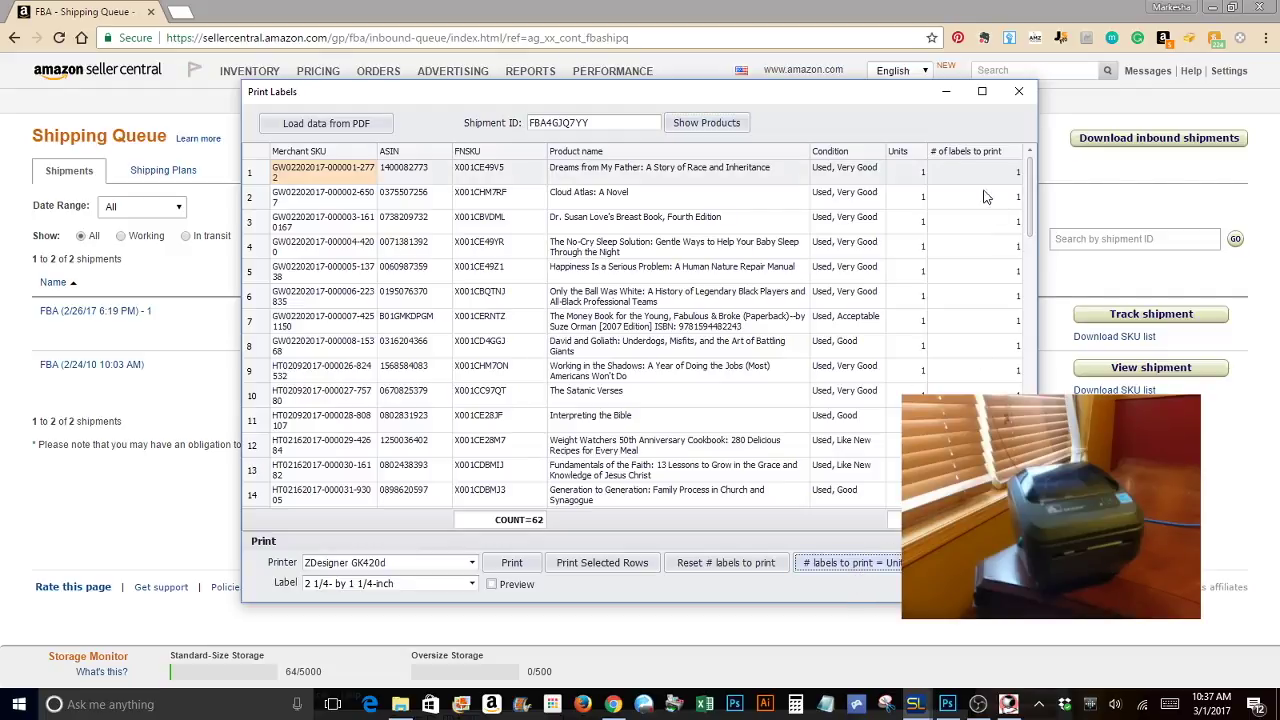
Review the product list and turn on the Preview option
{"action": "scroll", "coordinate": [988, 234], "scroll_direction": "down", "scroll_amount": 1}
{"action": "scroll", "coordinate": [988, 234], "scroll_direction": "down", "scroll_amount": 5}
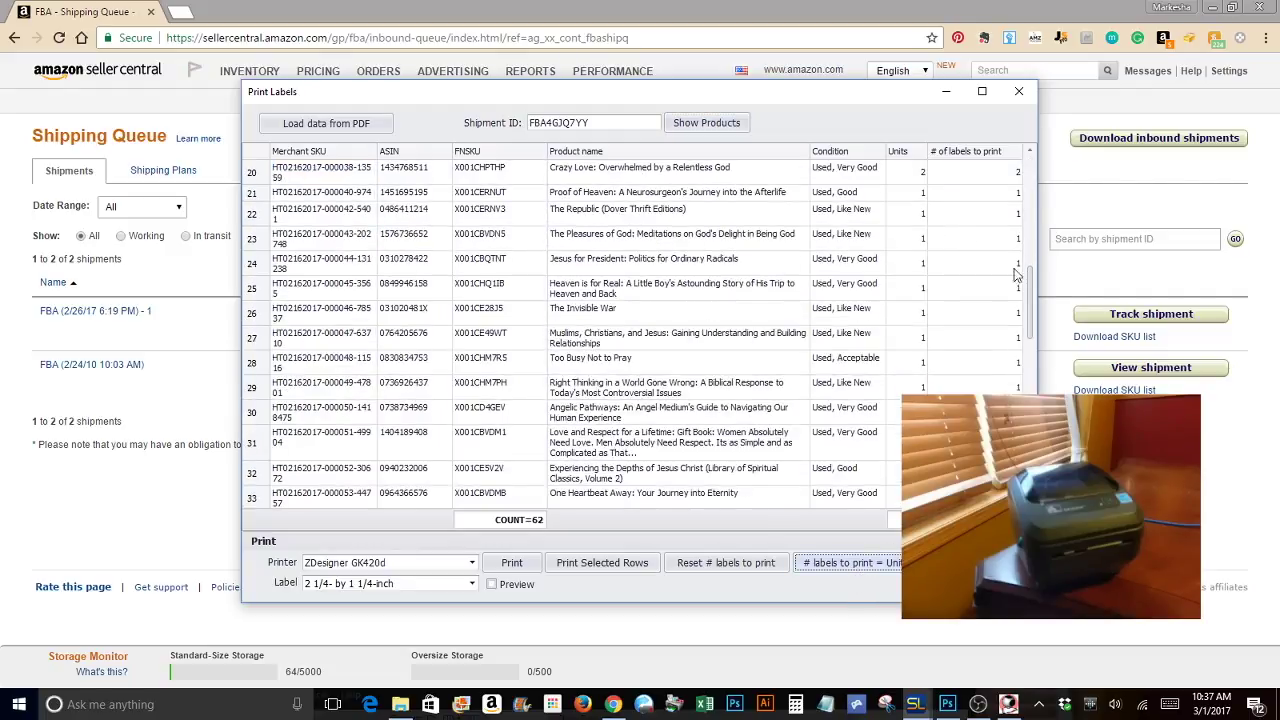
{"action": "scroll", "coordinate": [1017, 275], "scroll_direction": "up", "scroll_amount": 3}
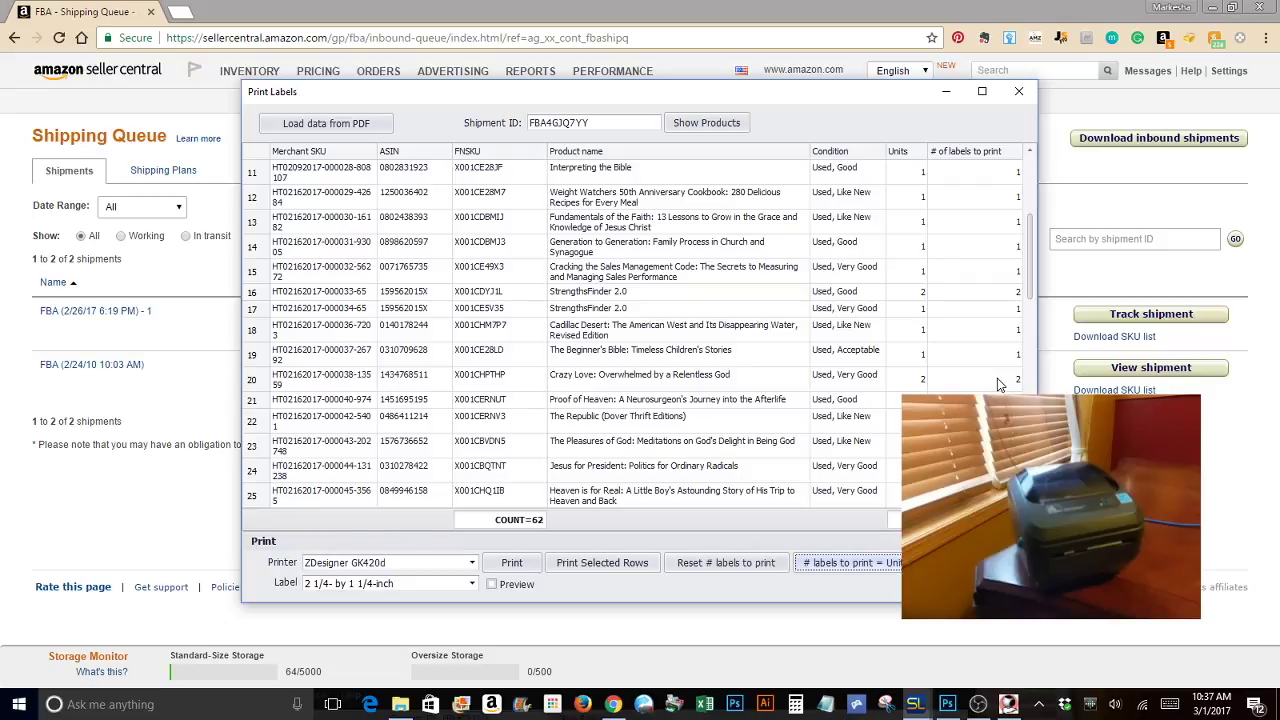
{"action": "scroll", "coordinate": [997, 384], "scroll_direction": "down", "scroll_amount": 6}
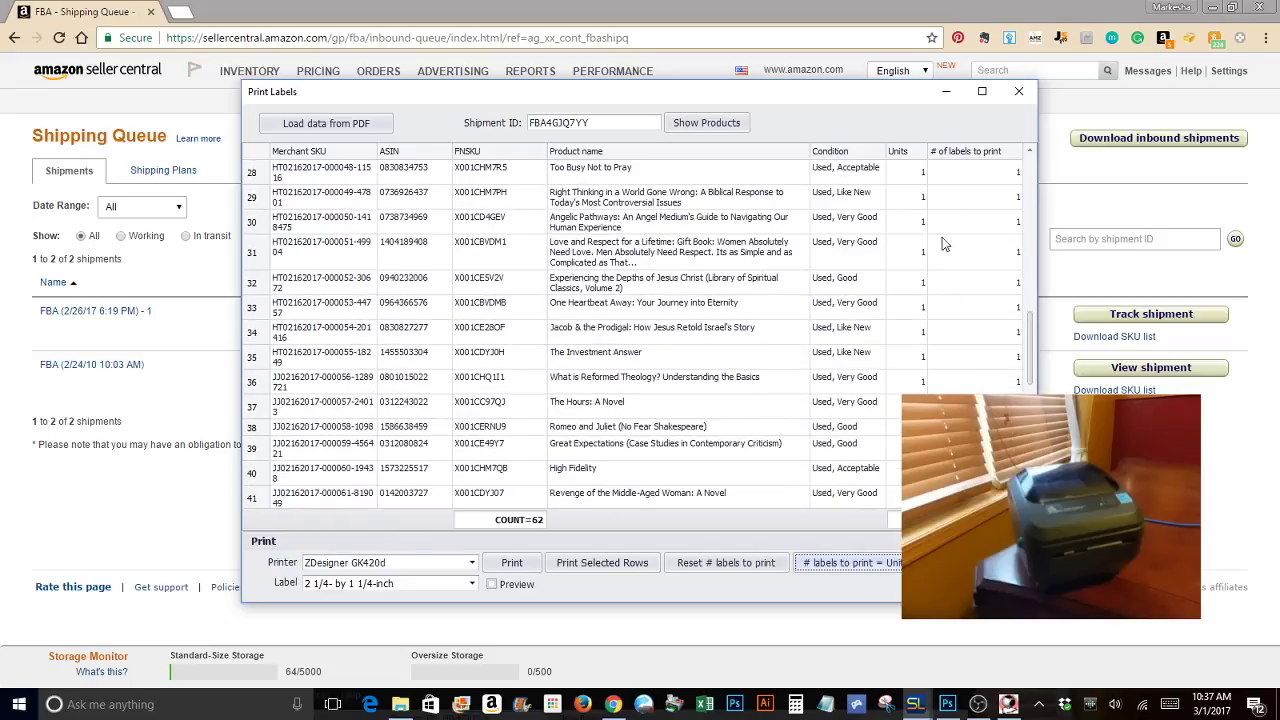
{"action": "scroll", "coordinate": [950, 244], "scroll_direction": "down", "scroll_amount": 3}
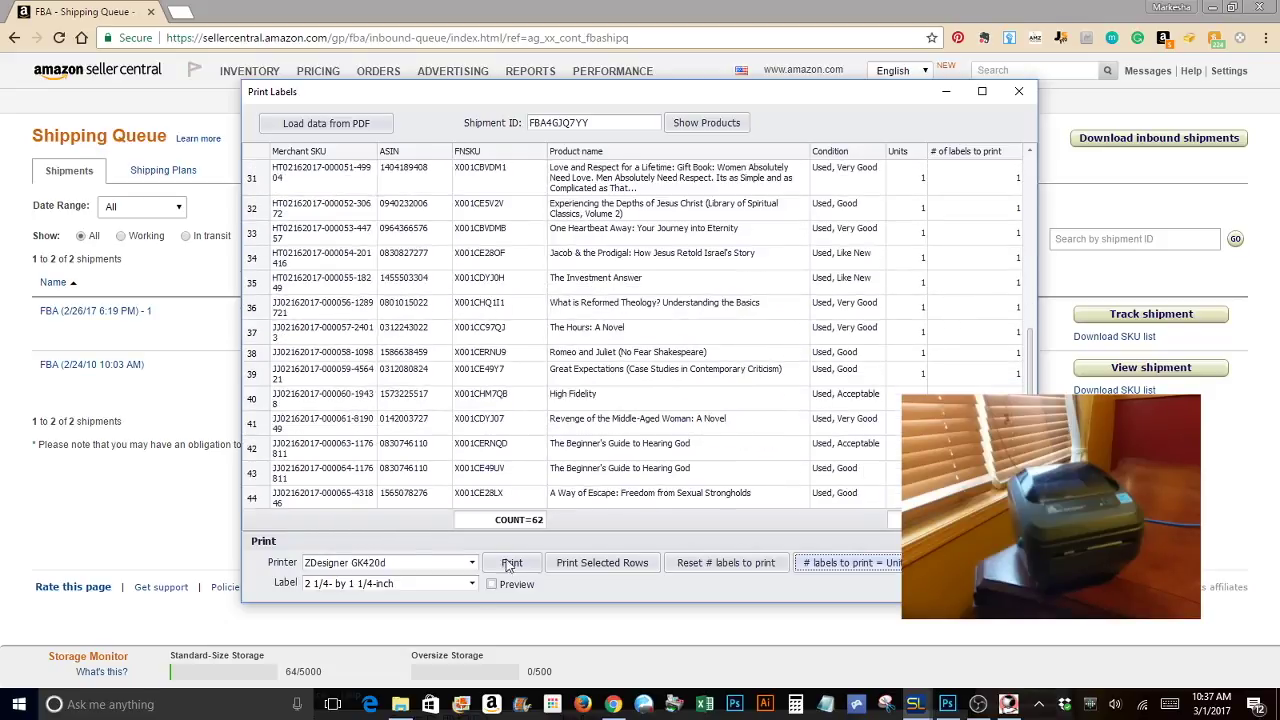
{"action": "left_click", "coordinate": [491, 585]}
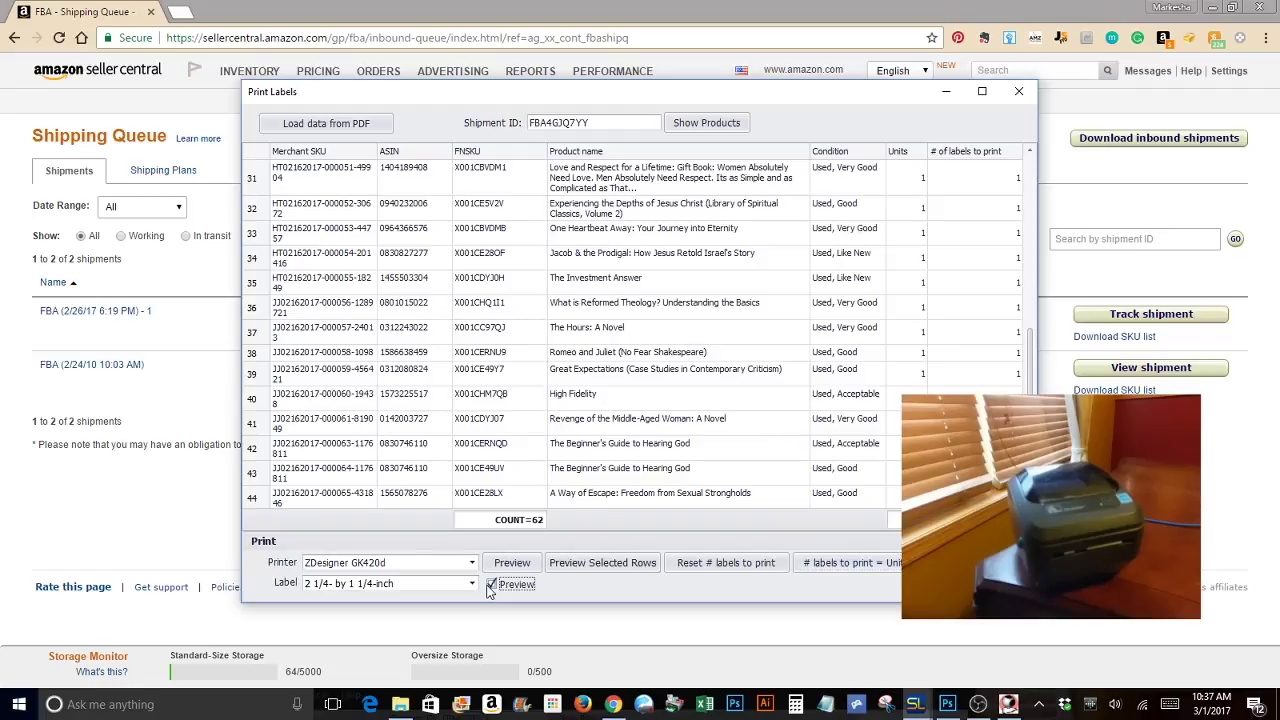
Export the 64-label preview as a PDF, then close the preview and Print Labels windows
{"action": "left_click", "coordinate": [511, 562]}
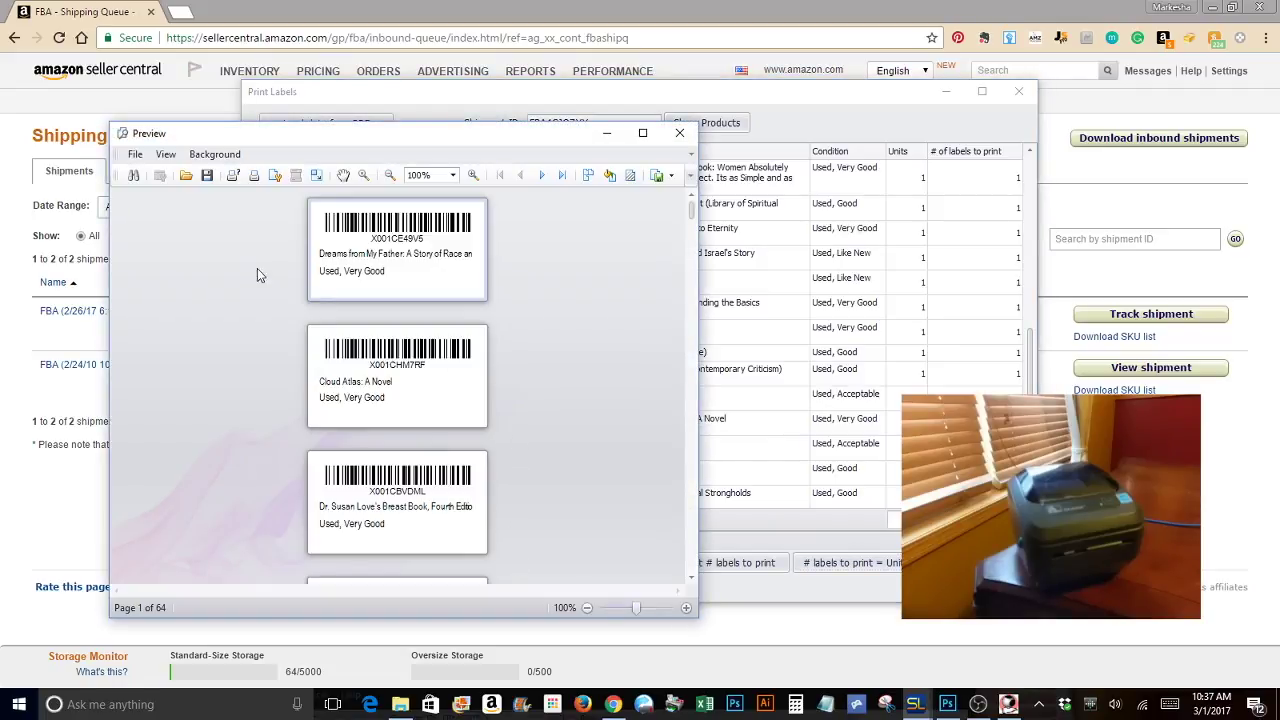
{"action": "left_click", "coordinate": [135, 155]}
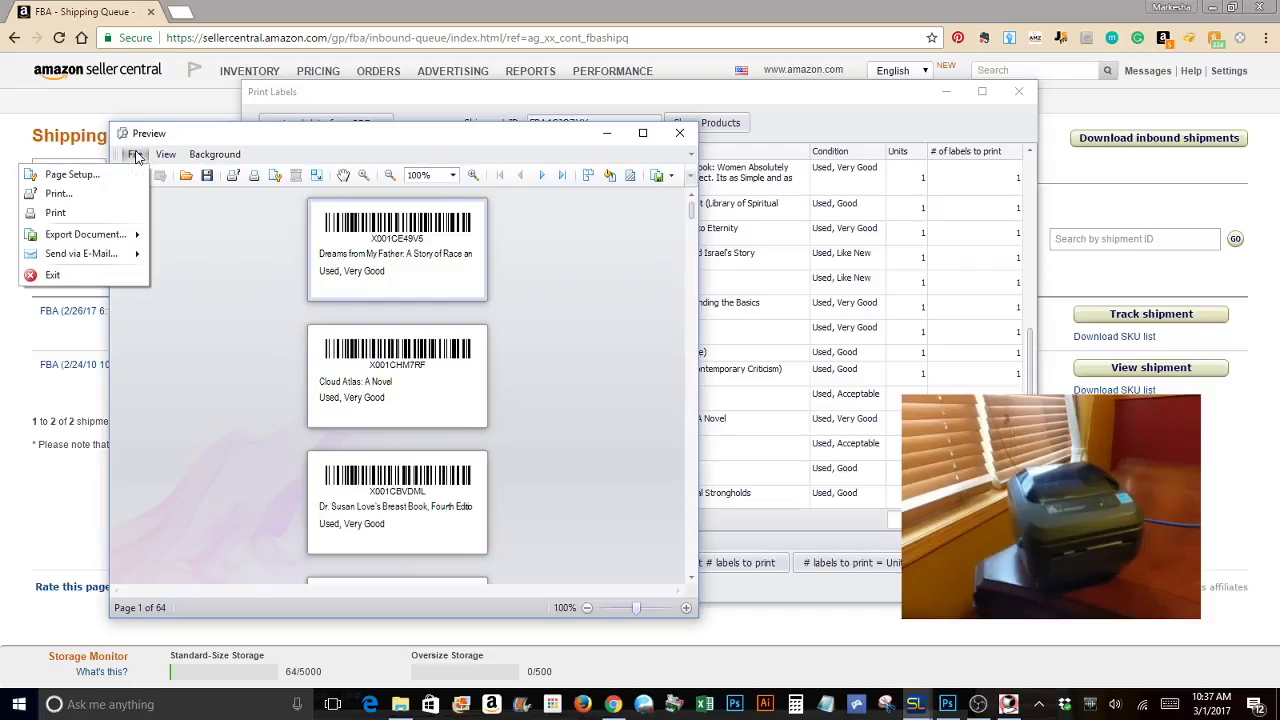
{"action": "mouse_move", "coordinate": [130, 236]}
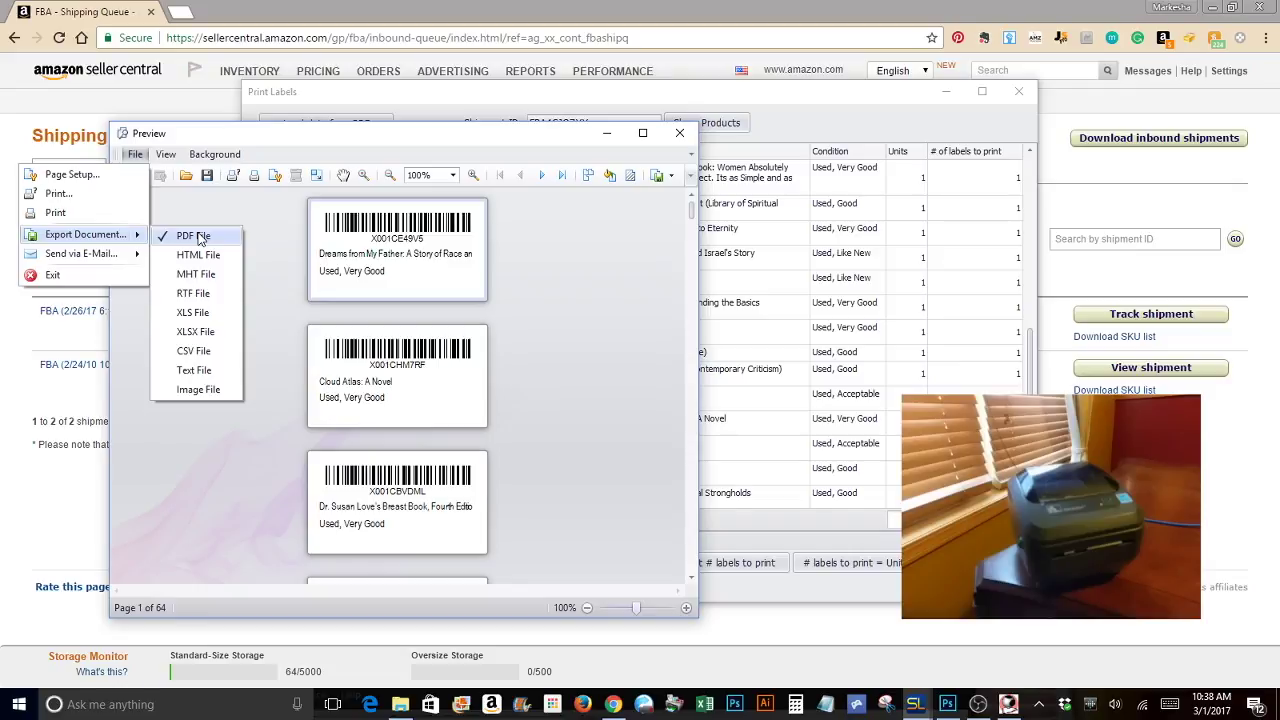
{"action": "left_click", "coordinate": [680, 133]}
{"action": "left_click", "coordinate": [680, 133]}
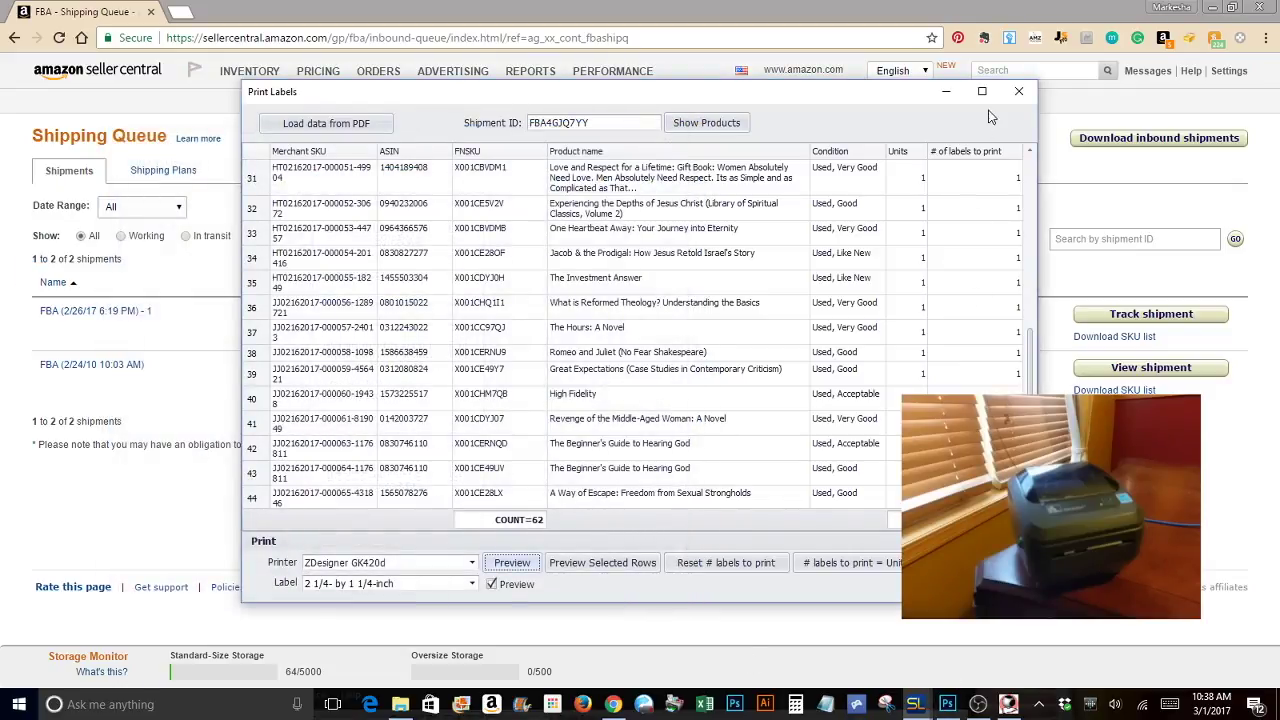
{"action": "left_click", "coordinate": [946, 91]}
Rotate XtraReport.pdf's view counterclockwise in Acrobat so the barcode labels read upright
{"action": "left_click", "coordinate": [950, 704]}
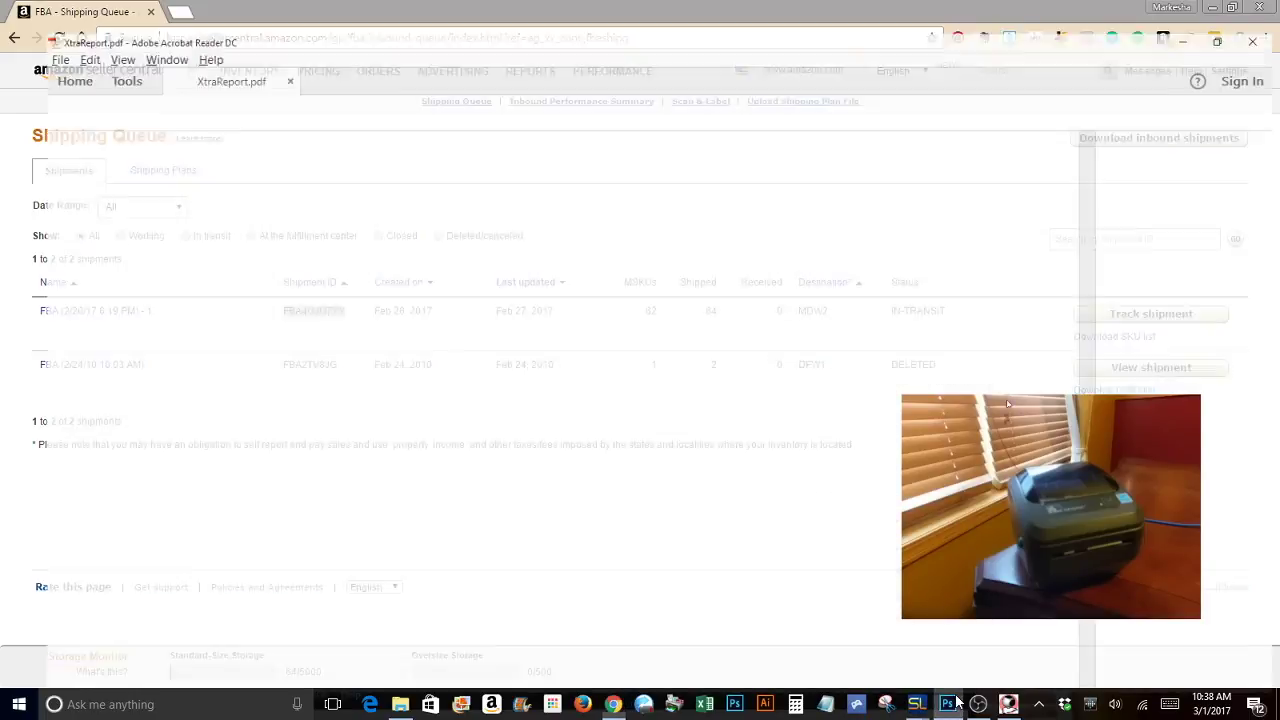
{"action": "scroll", "coordinate": [658, 521], "scroll_direction": "up", "scroll_amount": 10}
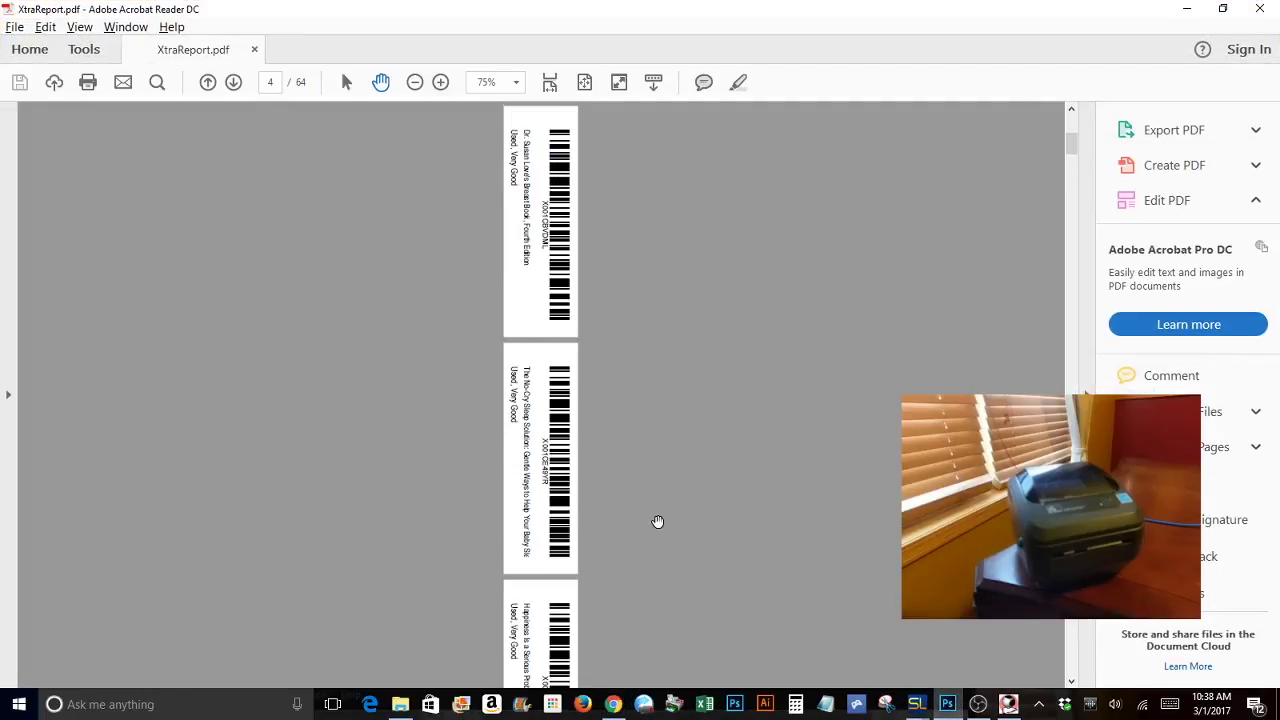
{"action": "scroll", "coordinate": [658, 521], "scroll_direction": "down", "scroll_amount": 12}
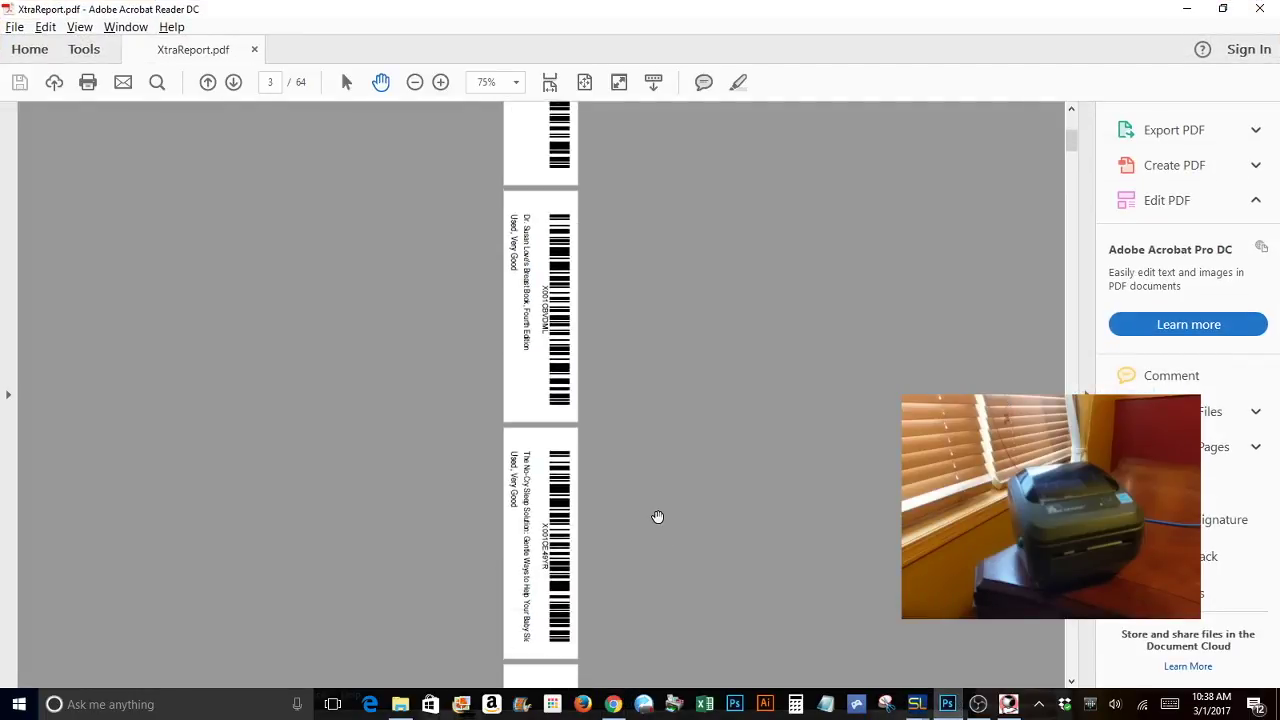
{"action": "scroll", "coordinate": [658, 517], "scroll_direction": "up", "scroll_amount": 12}
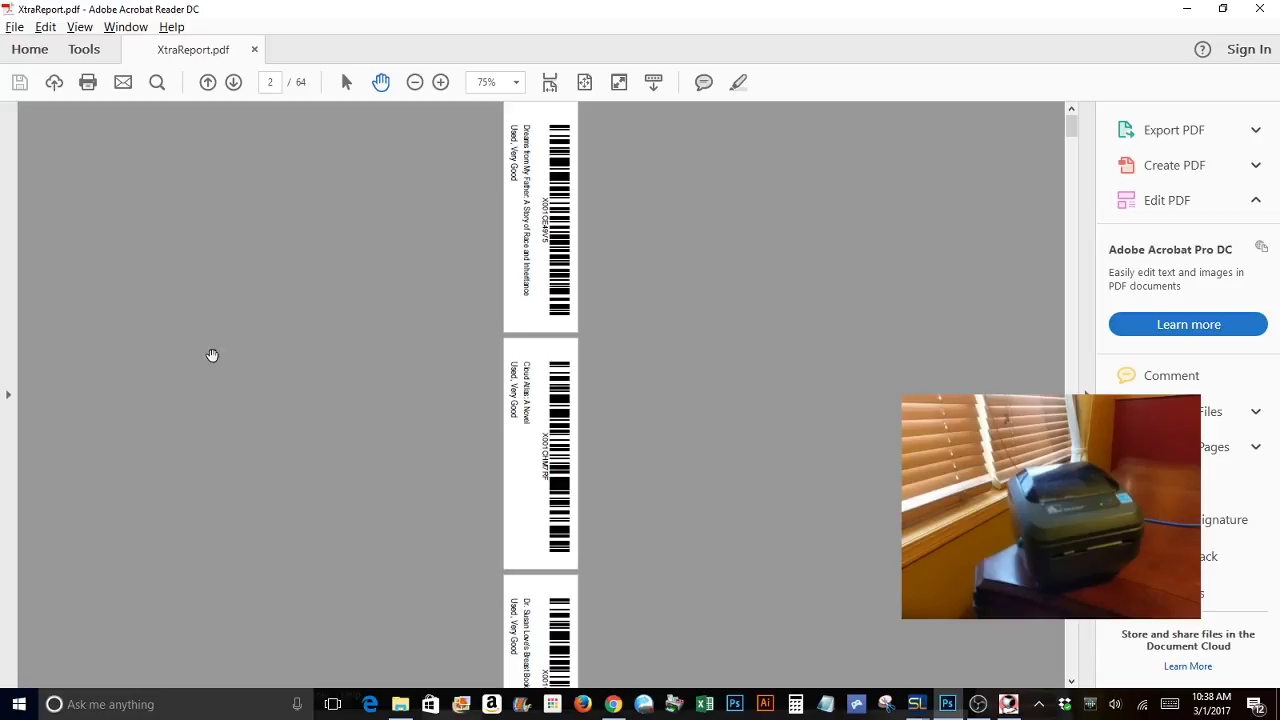
{"action": "left_click", "coordinate": [79, 27]}
{"action": "mouse_move", "coordinate": [91, 62]}
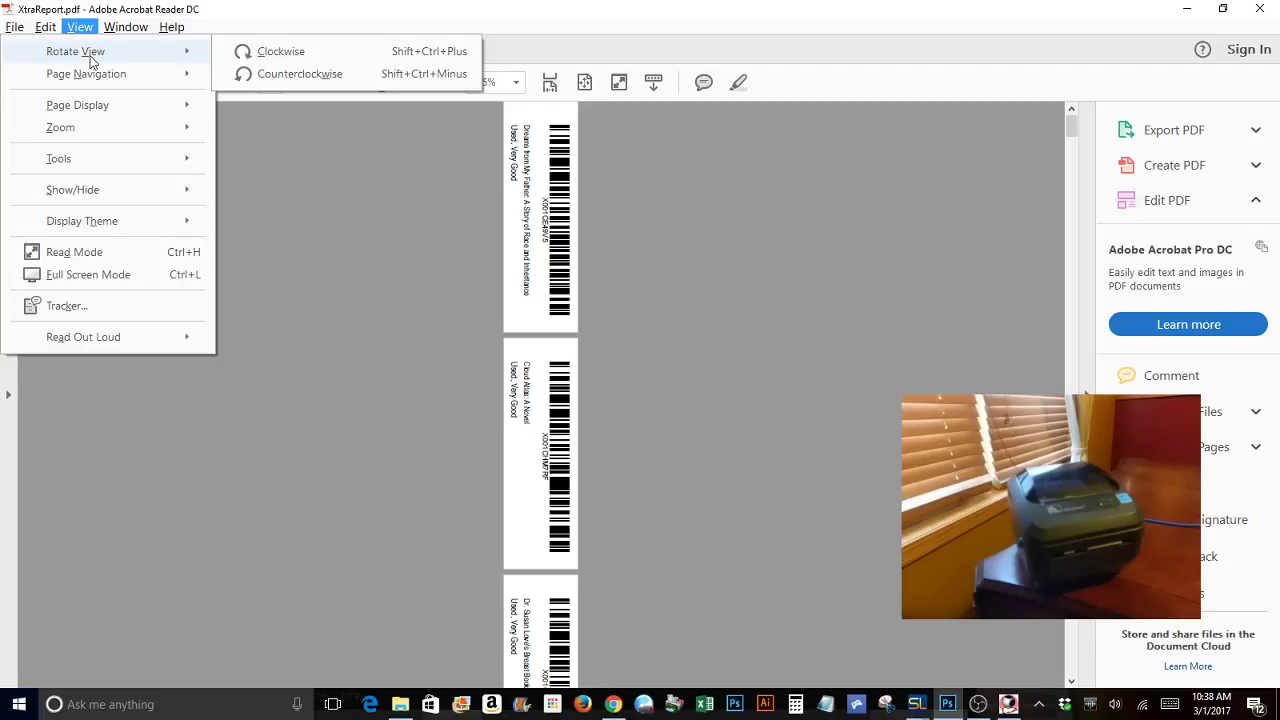
{"action": "left_click", "coordinate": [265, 80]}
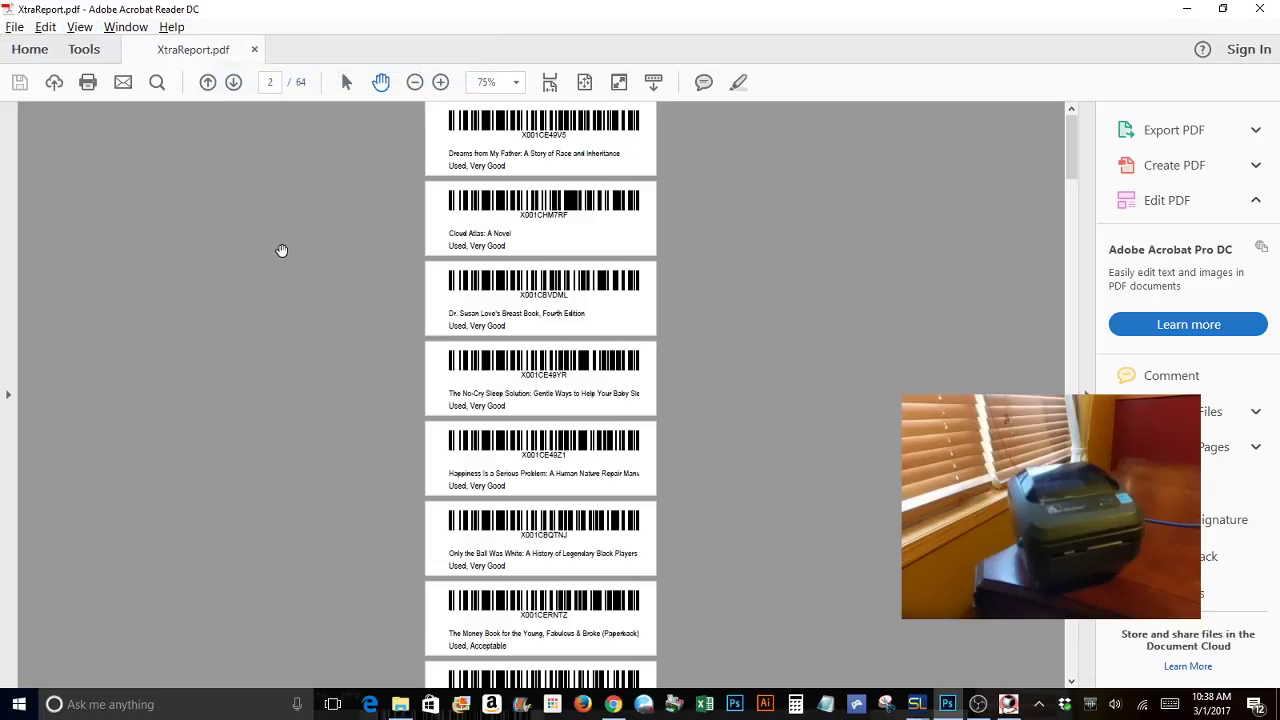
{"action": "left_click", "coordinate": [15, 27]}
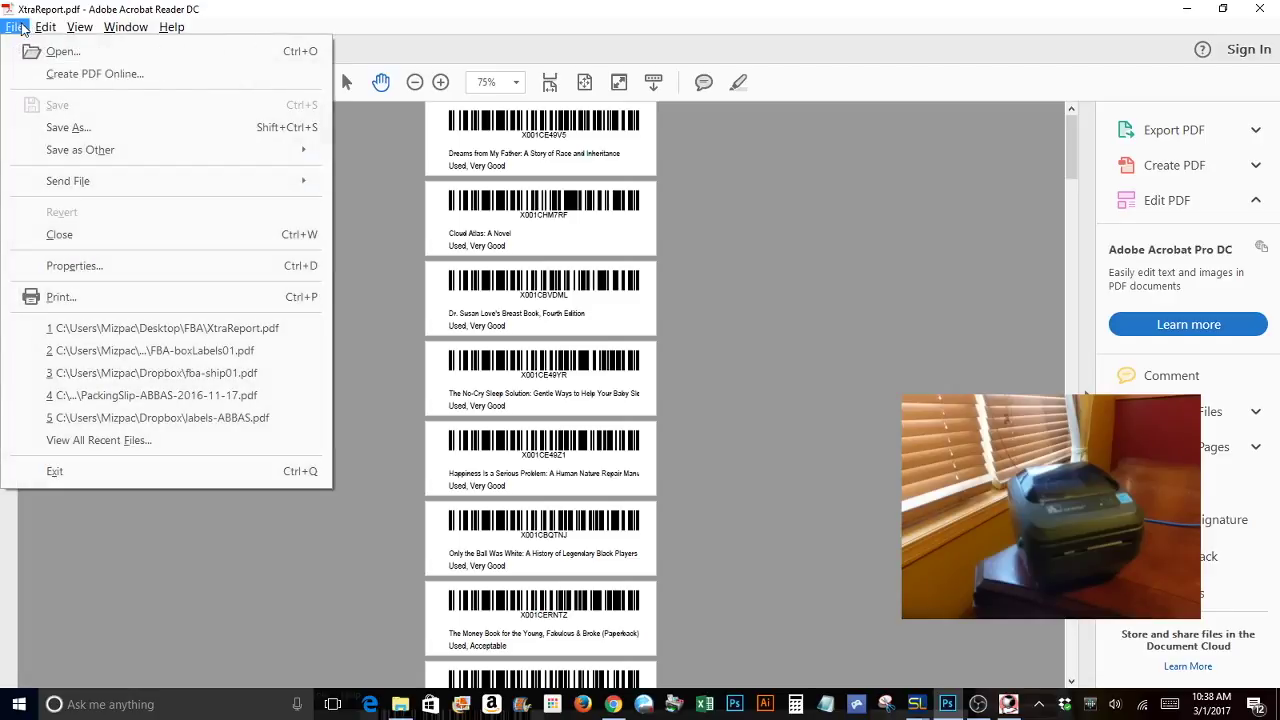
Print to the ZDesigner GK420d, confirming 3.00 x 1.00 inch labels, with Actual size scaling
{"action": "left_click", "coordinate": [95, 298]}
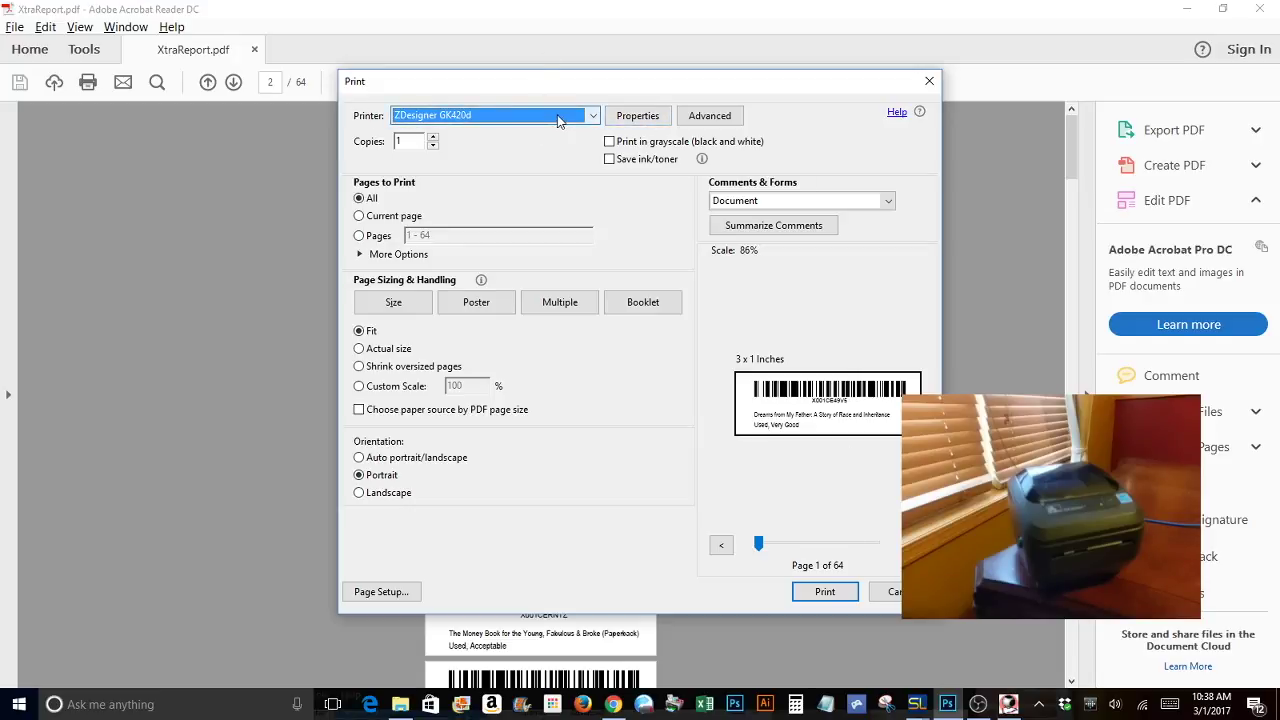
{"action": "left_click", "coordinate": [626, 116]}
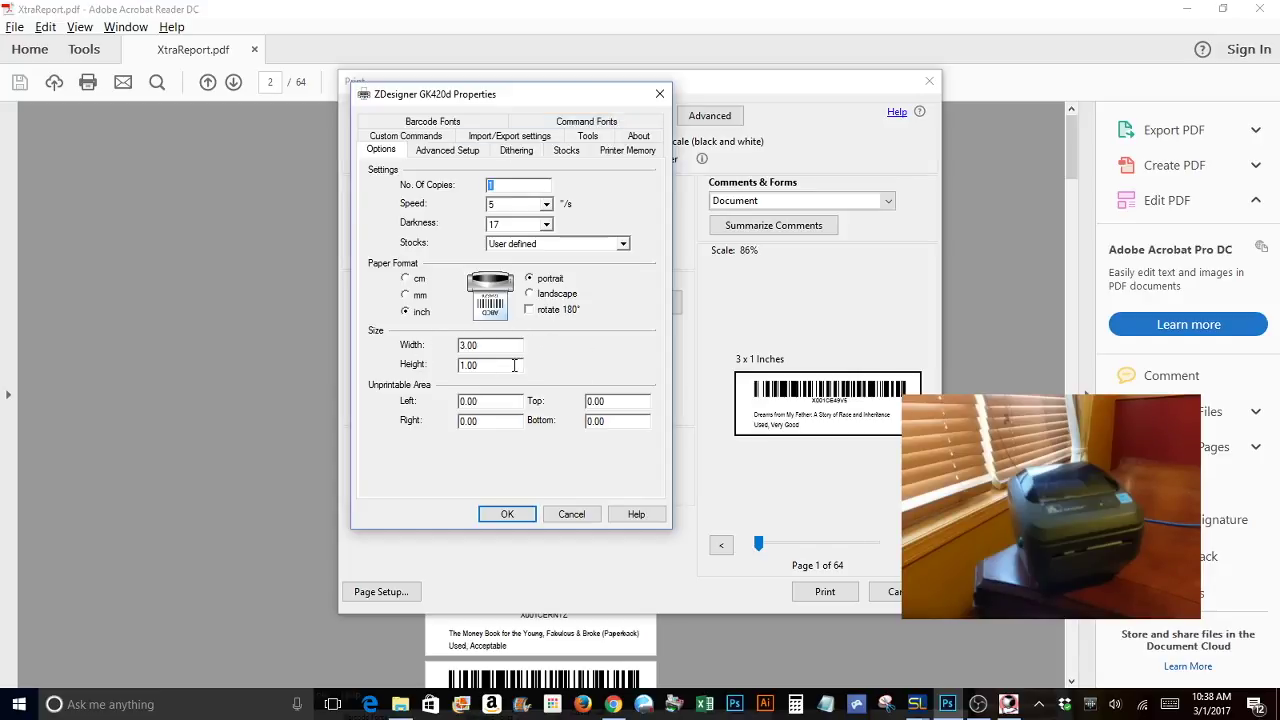
{"action": "left_click", "coordinate": [517, 515]}
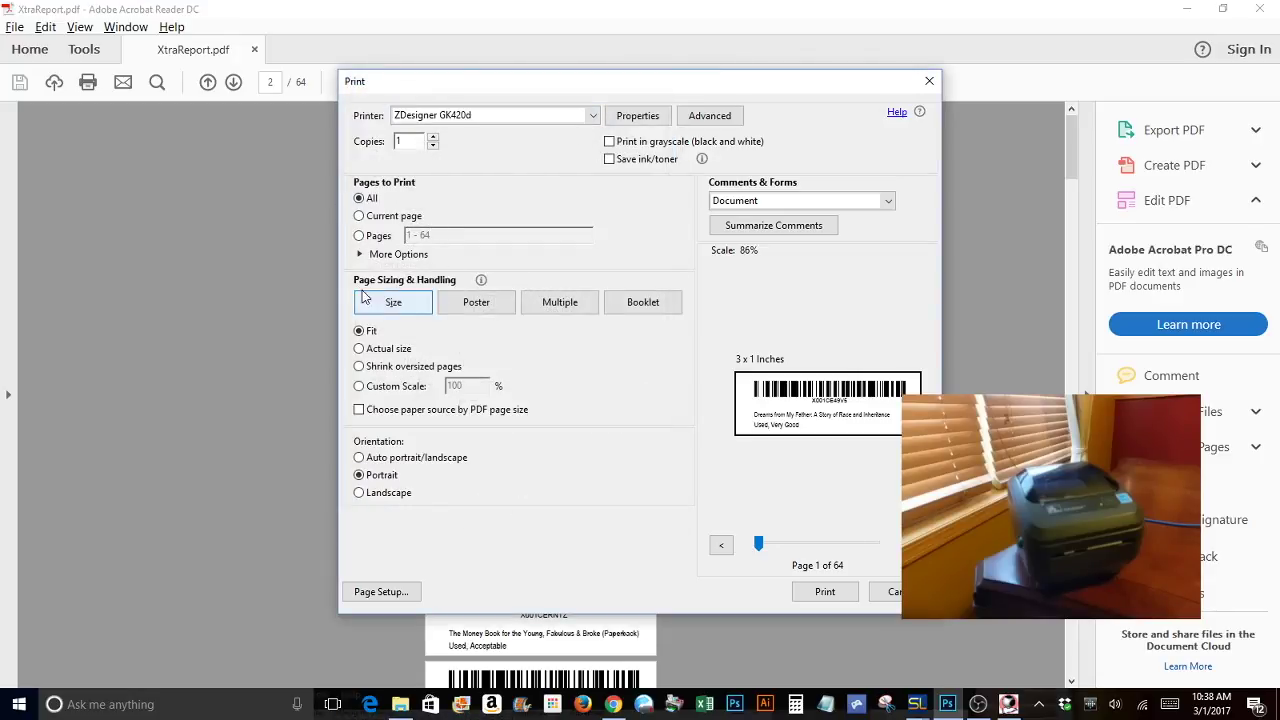
{"action": "left_click", "coordinate": [359, 331]}
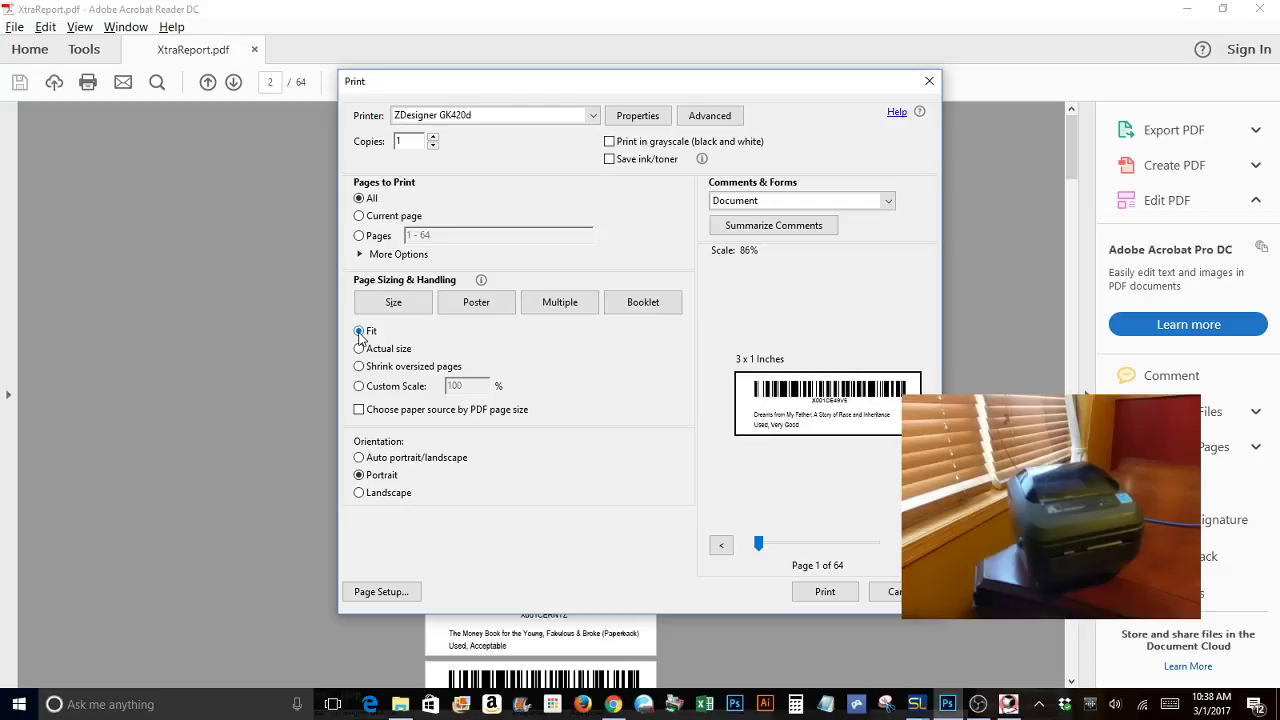
{"action": "left_click", "coordinate": [359, 348]}
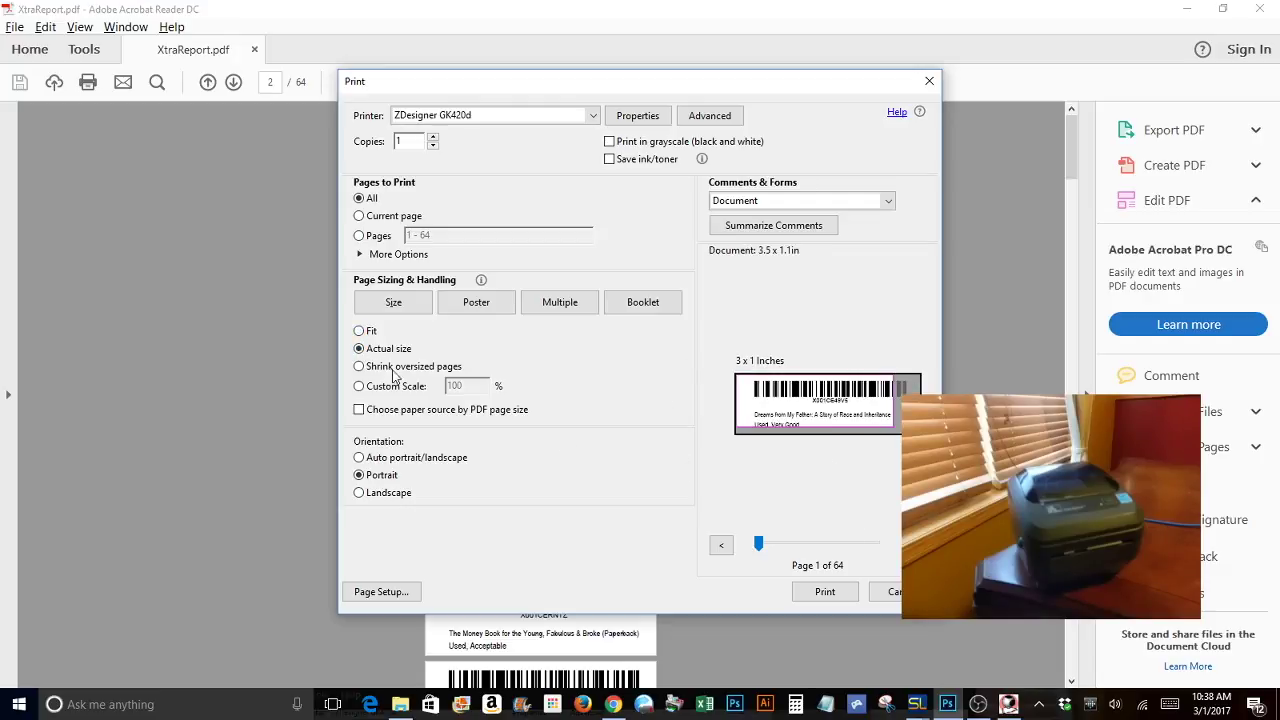
Switch scaling back to Fit, limit the page range to 1 - 2, and print
{"action": "left_click", "coordinate": [359, 331]}
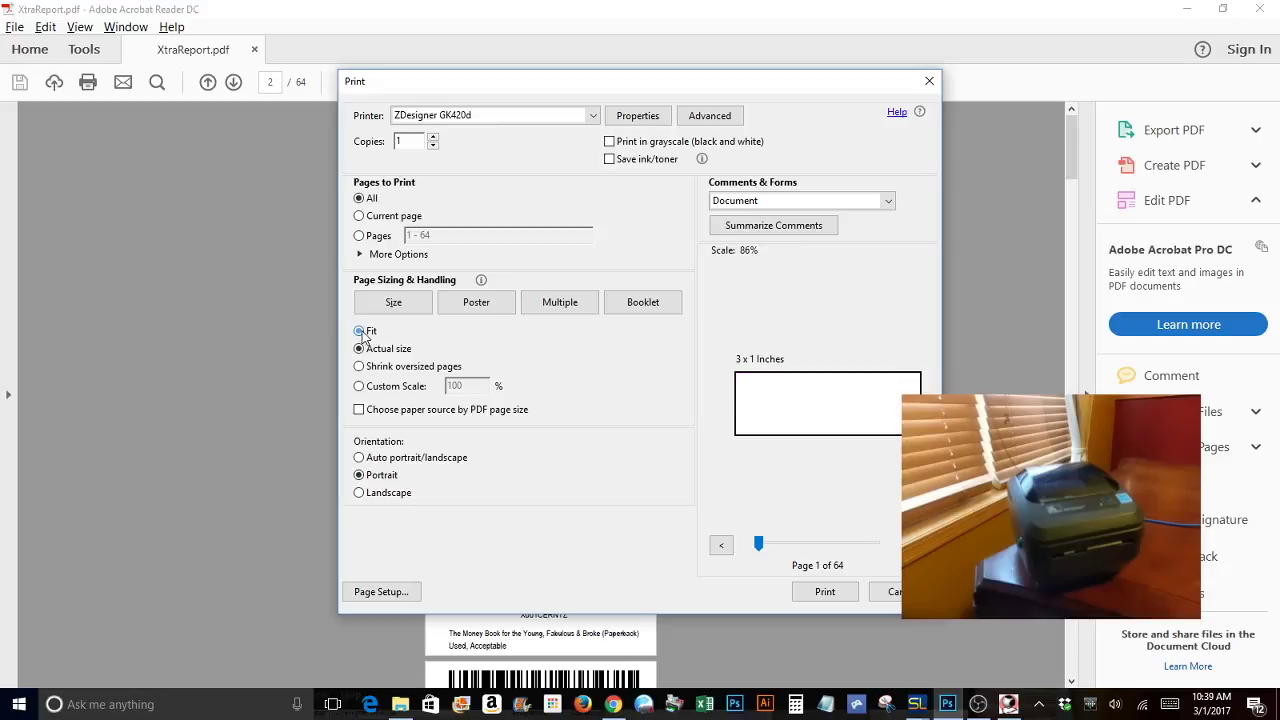
{"action": "left_click", "coordinate": [359, 235]}
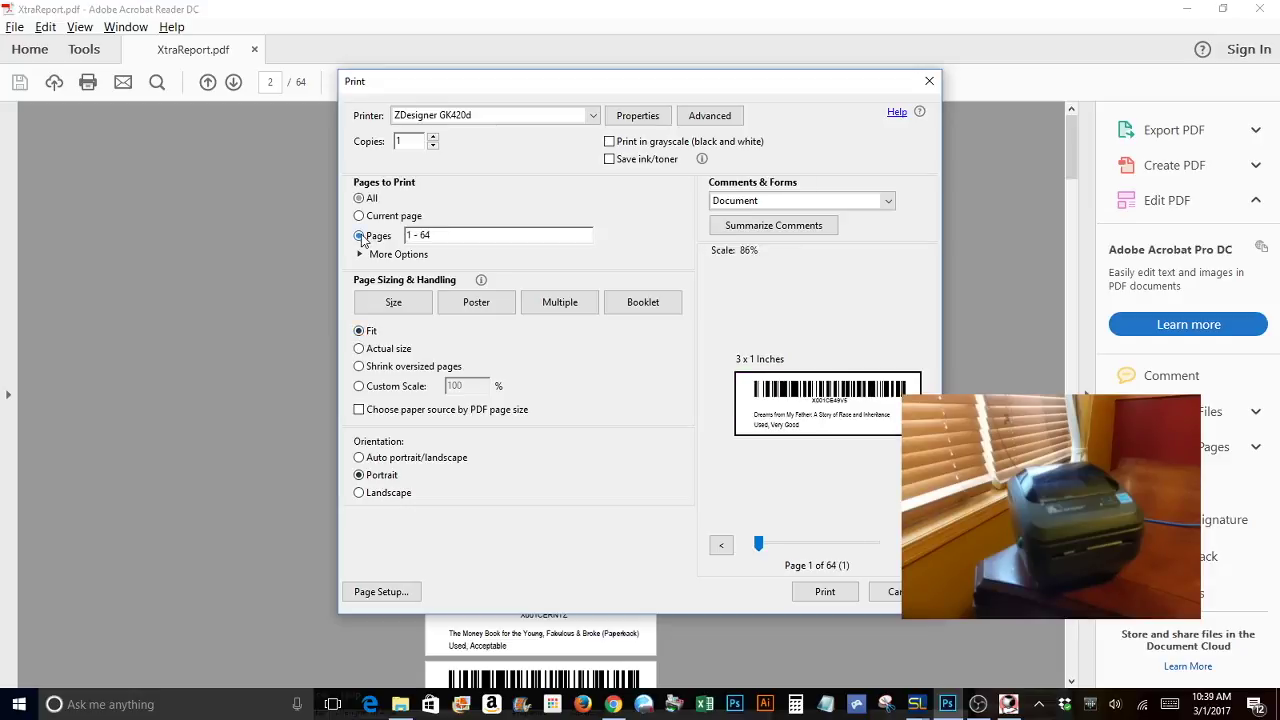
{"action": "left_click", "coordinate": [462, 236]}
{"action": "key", "text": "BackSpace"}
{"action": "key", "text": "BackSpace"}
{"action": "type", "text": "2"}
{"action": "key", "text": "Tab"}
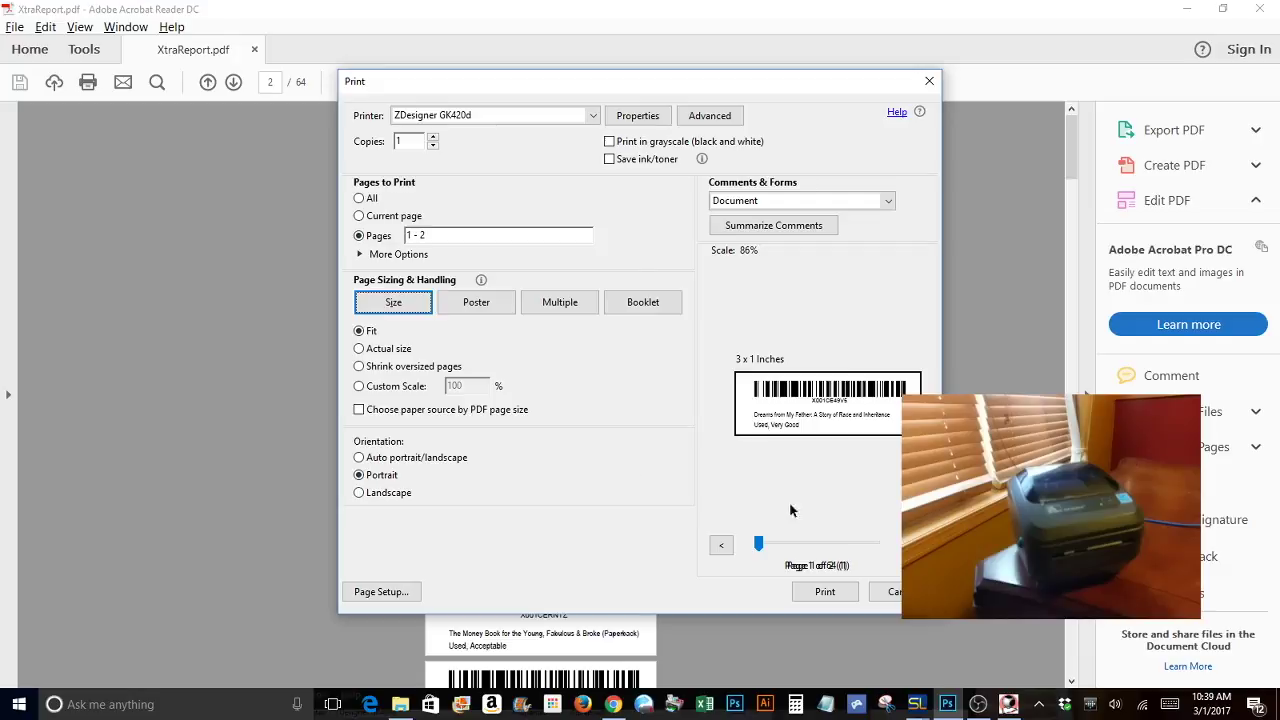
{"action": "left_click", "coordinate": [825, 592]}
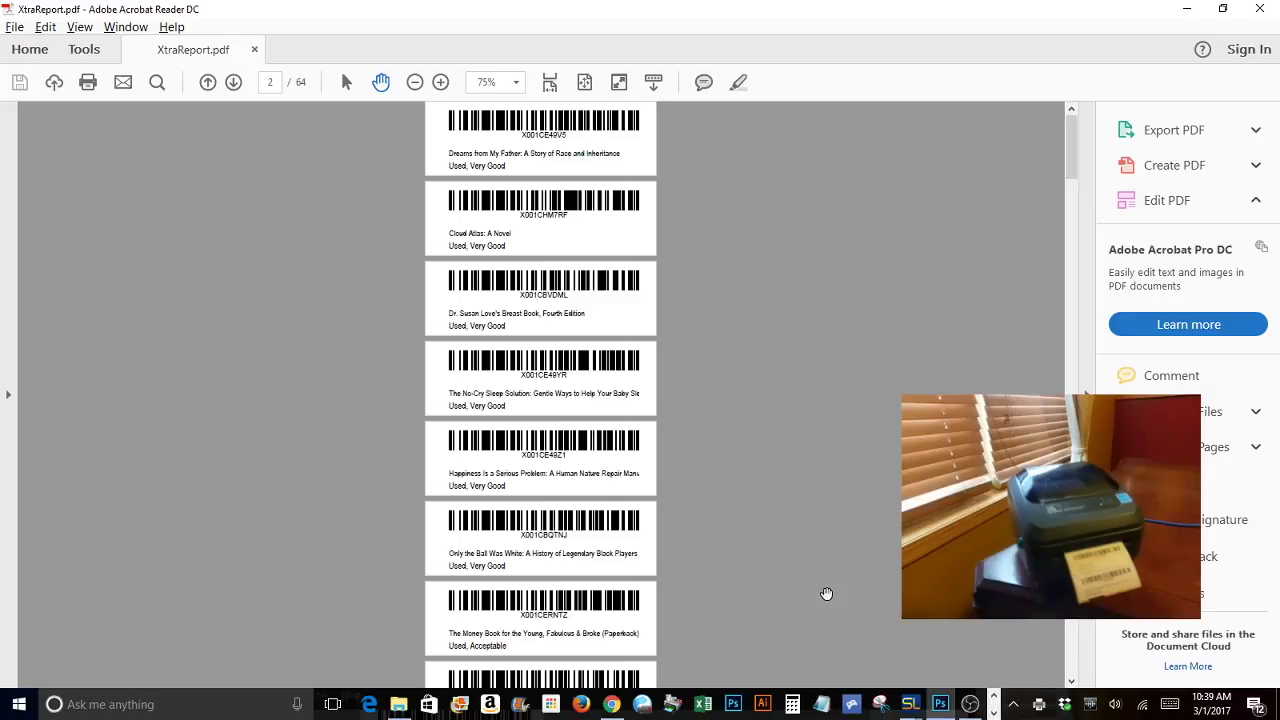
Send pages 1 - 2 to the Zebra GK420d again and wait for the label
{"action": "left_click", "coordinate": [826, 593]}
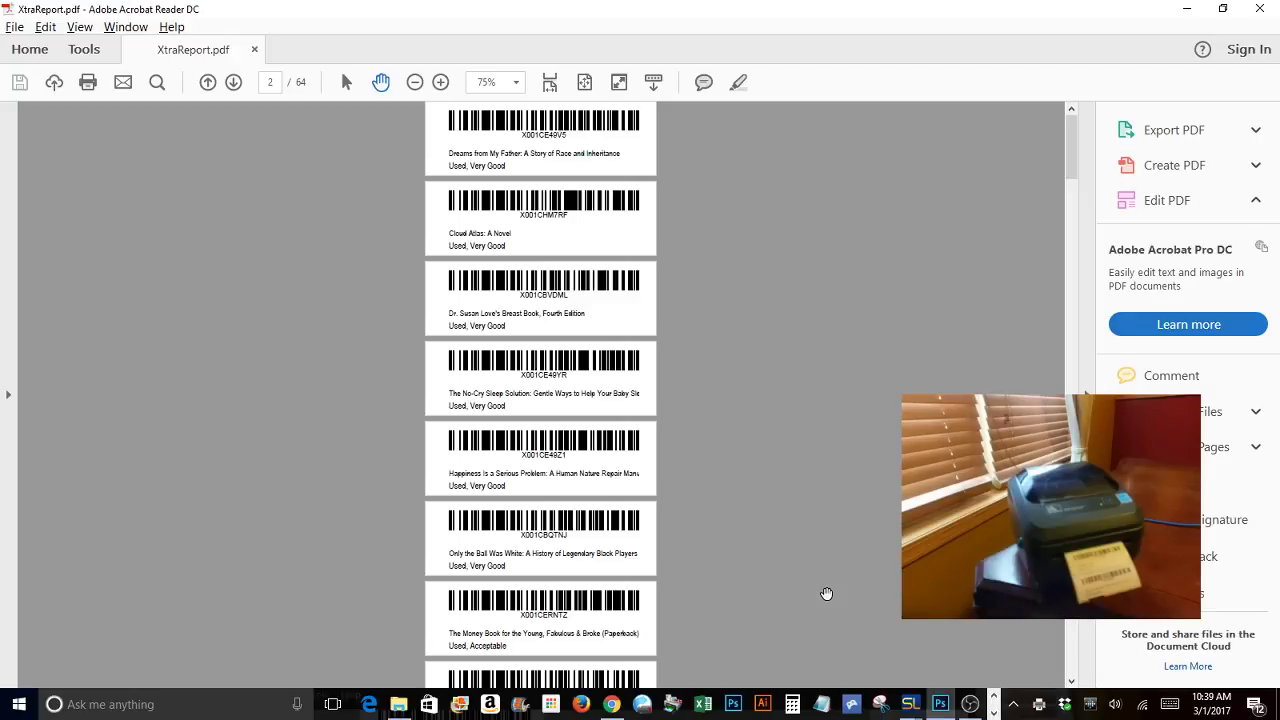